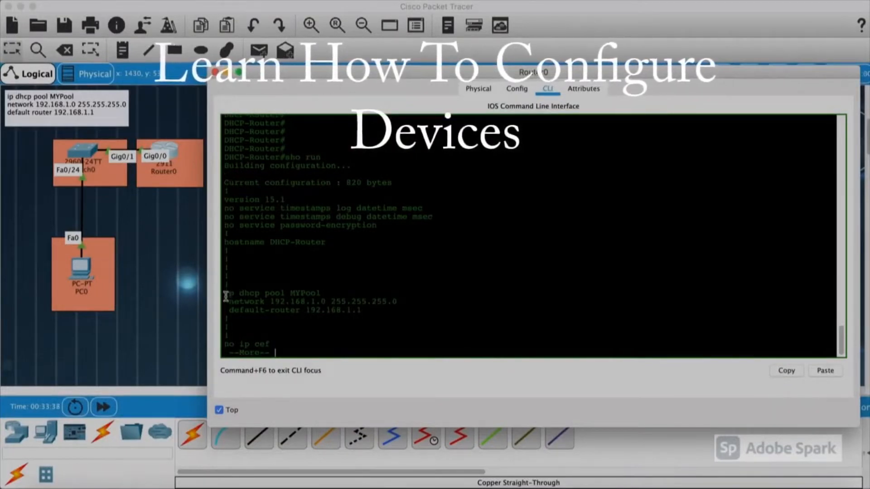
drag(225, 293, 362, 313)
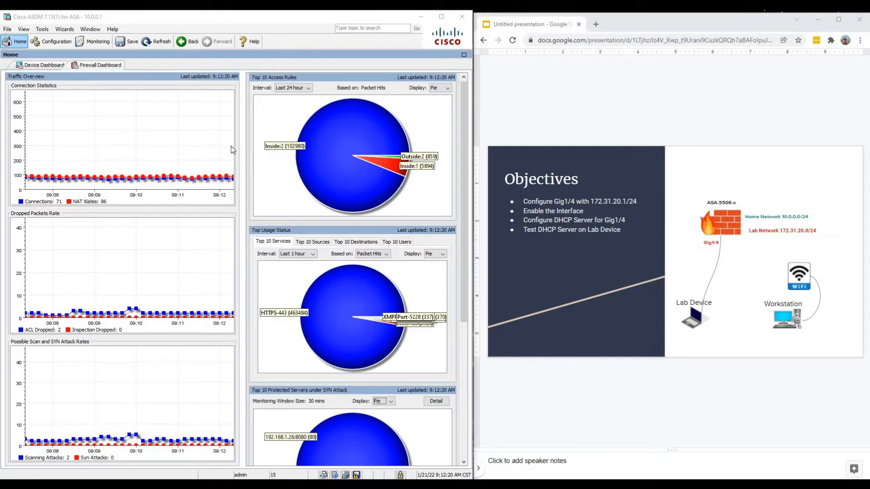
Step: Edit the GigabitEthernet1/4 interface, naming it Lab and setting its security level to 100
click(47, 43)
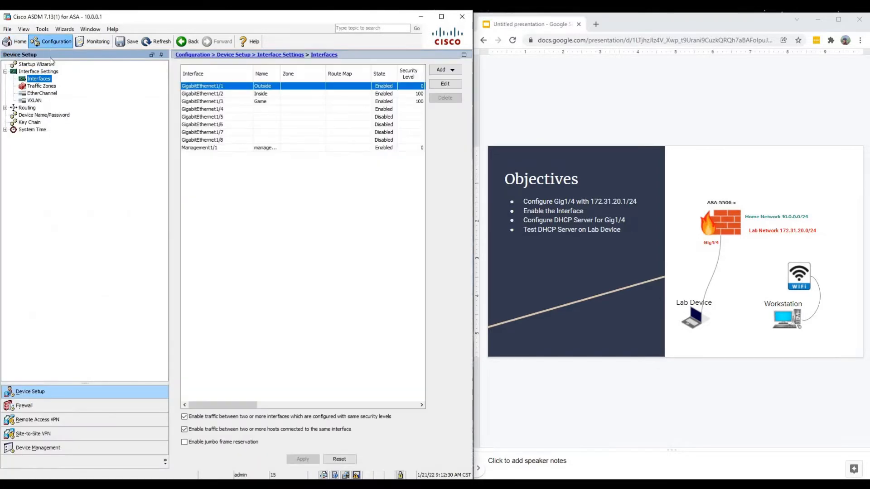
click(205, 109)
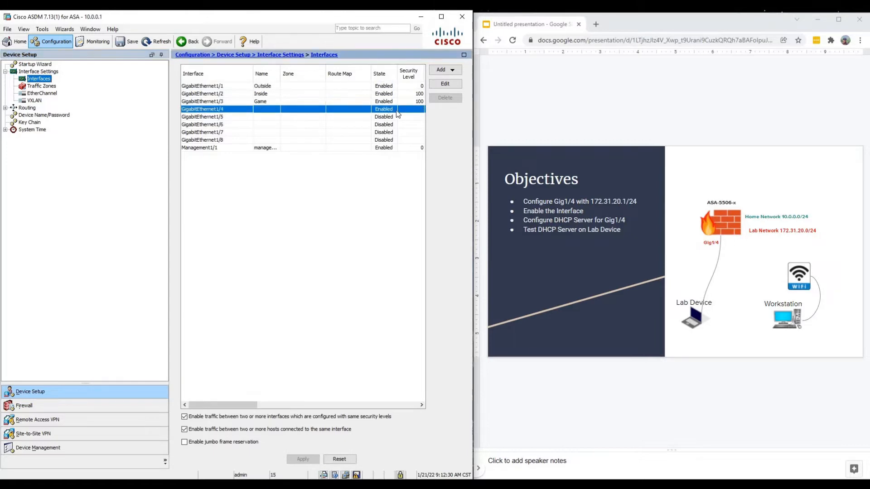
click(443, 86)
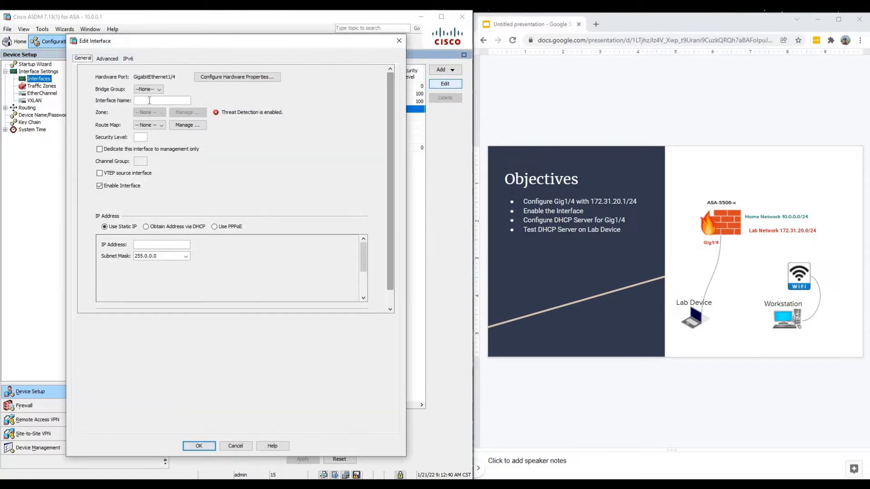
click(149, 100)
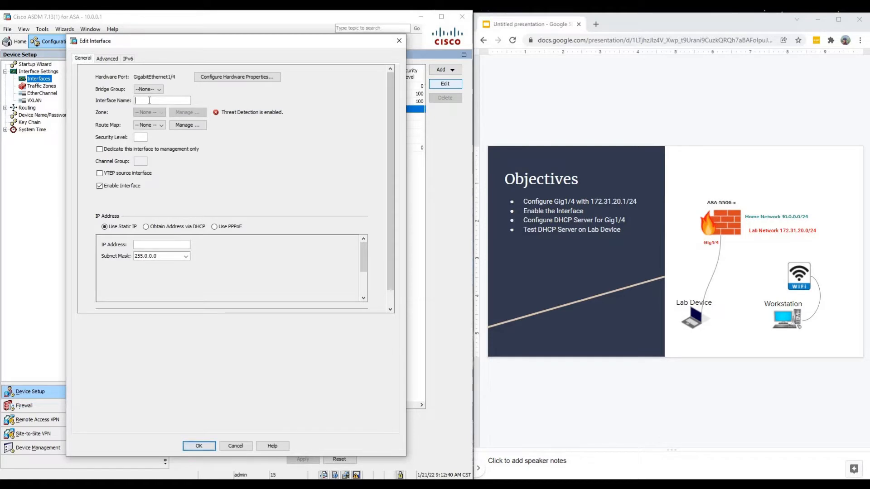
text(Lab)
click(141, 137)
text(100)
click(137, 189)
Step: Give the Lab interface the static IP address 172.31.20.1 with subnet mask 255.255.255.0
click(149, 244)
text(172.31.)
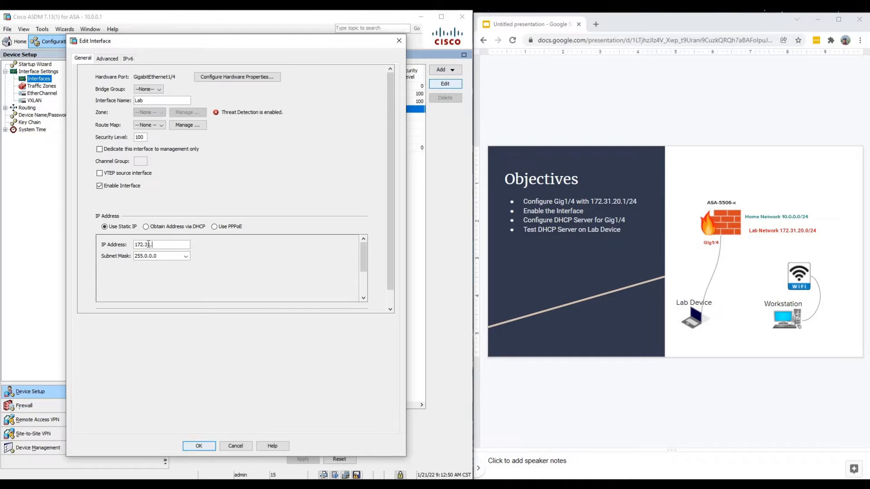
text(24.1)
key(Left)
key(BackSpace)
text(0)
click(185, 256)
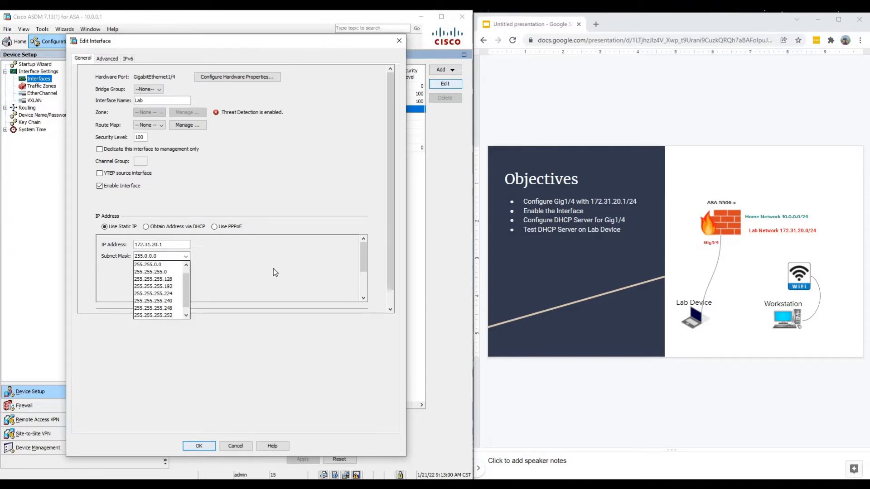
key(Return)
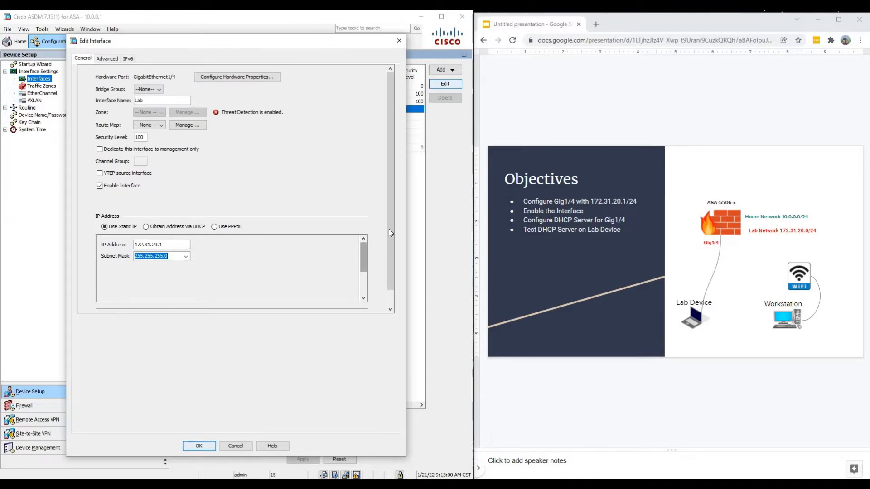
Step: Add the description "Lab Network" to the interface, accept the security level change and apply the configuration
scroll(203, 297, down, 1)
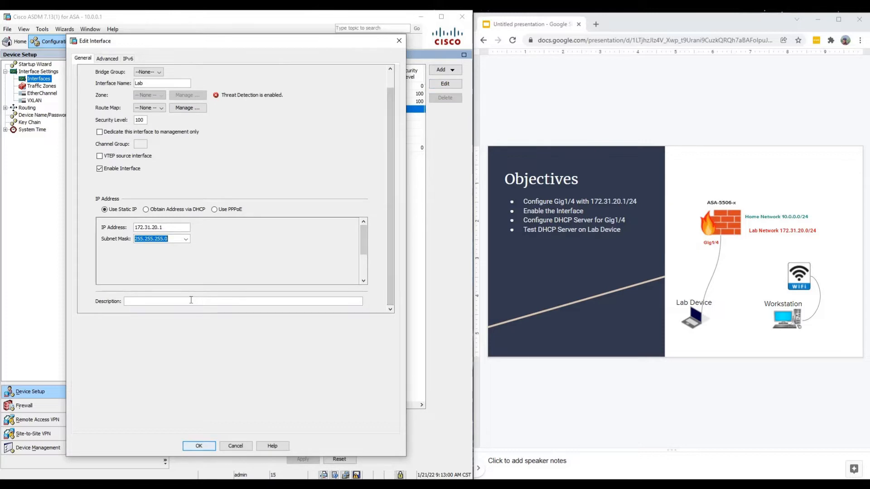
click(190, 301)
text(Lab Network)
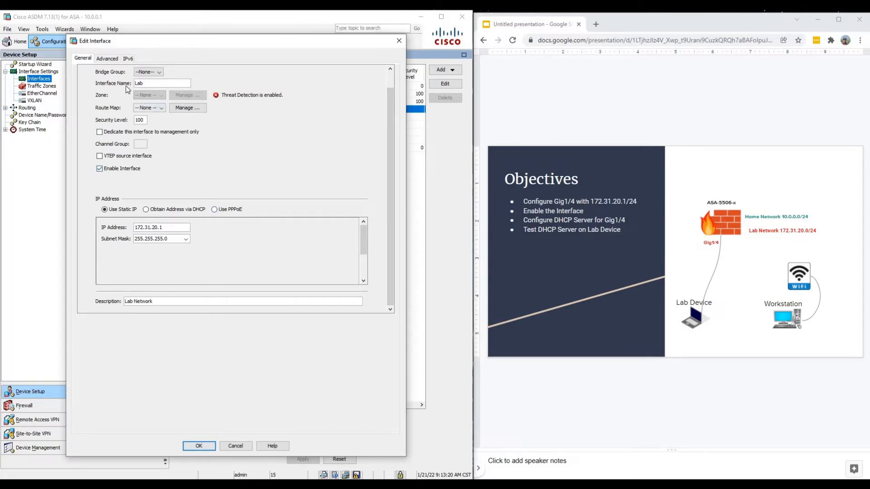
click(205, 447)
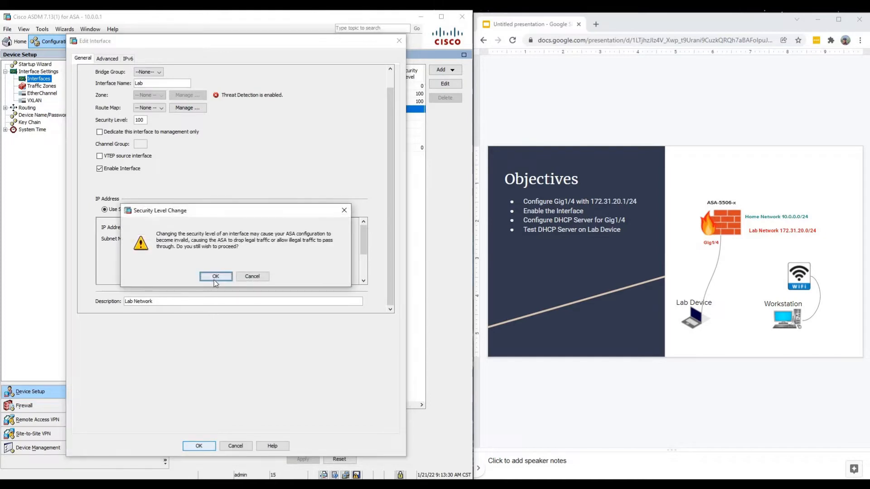
click(213, 280)
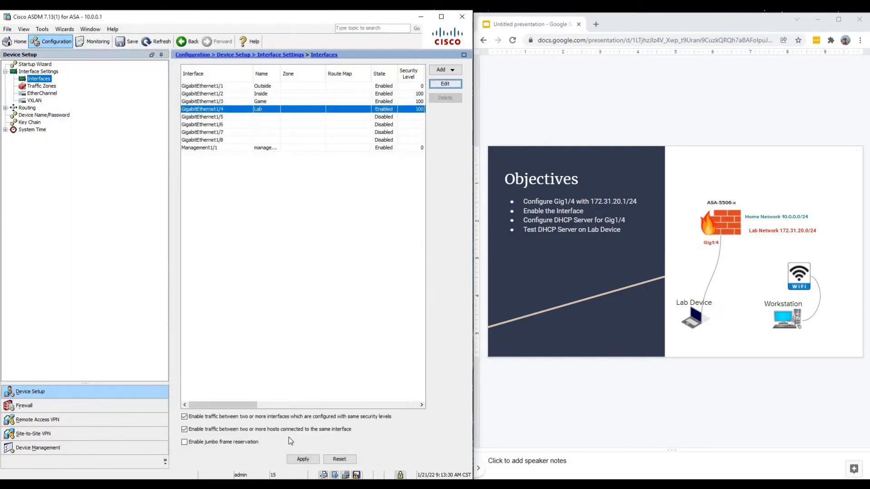
click(301, 458)
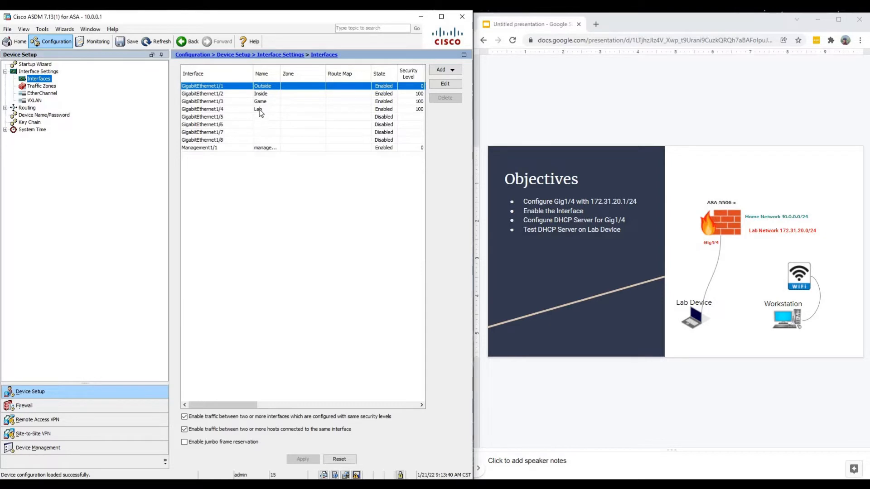
Step: Review the Lab interface's state, security level, IP address and subnet mask in the interface list
click(385, 109)
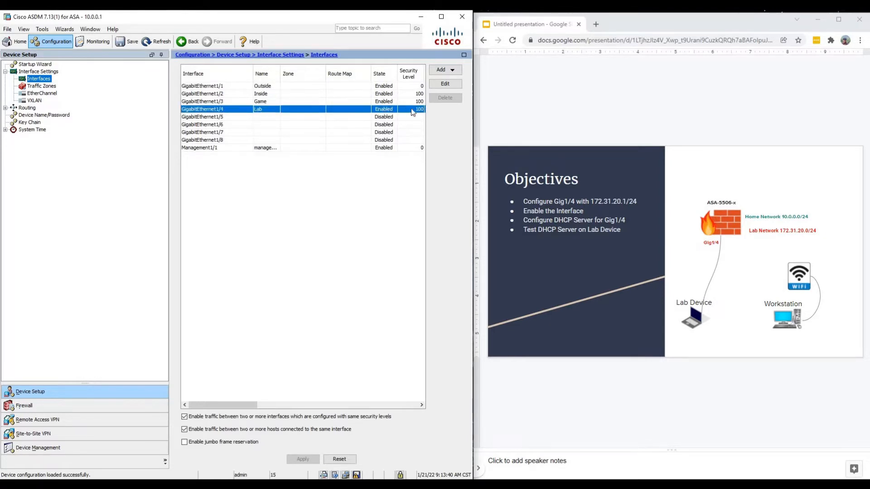
drag(233, 407, 272, 402)
drag(270, 271, 274, 106)
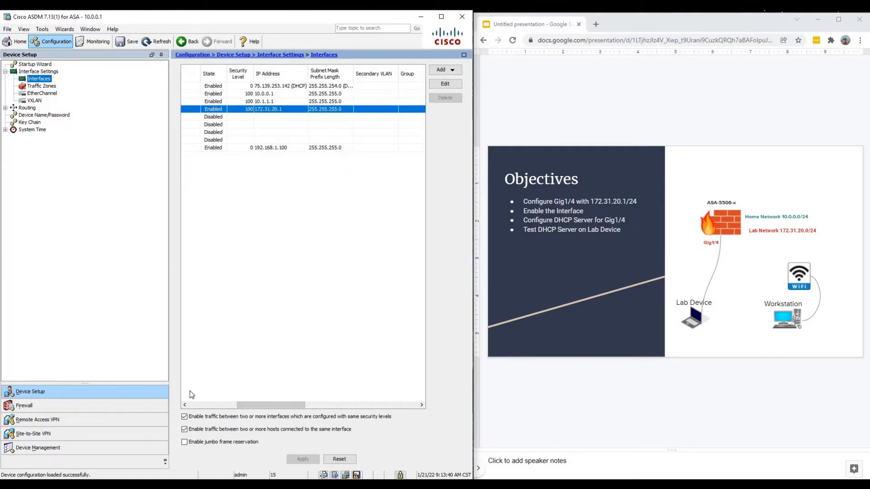
Step: Enable the DHCP server on the Lab interface with the address pool 172.31.20.10 to 172.31.20.30
click(88, 449)
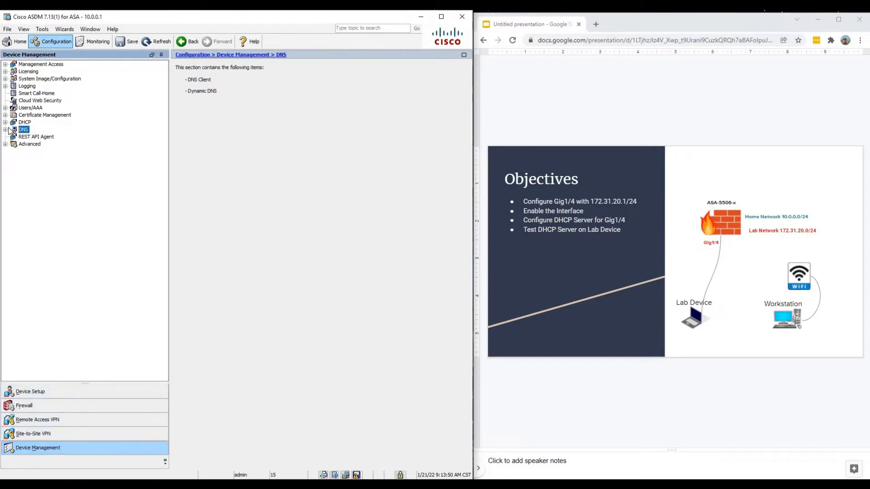
click(53, 137)
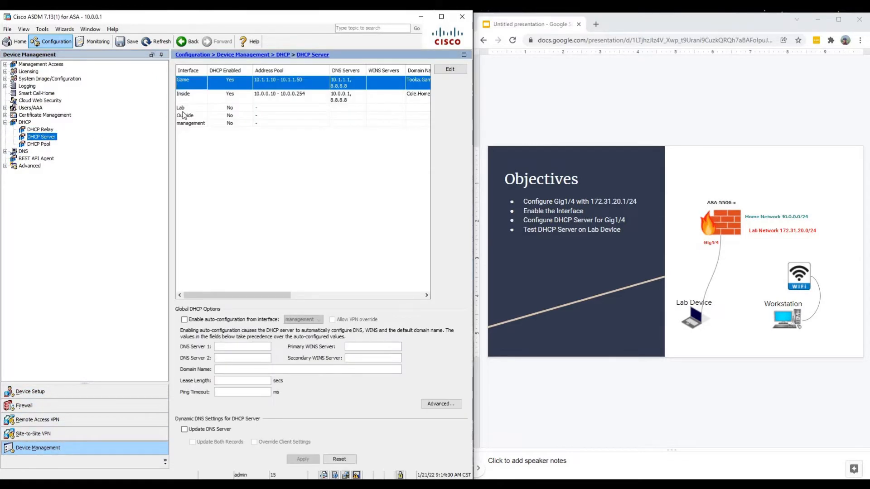
click(188, 110)
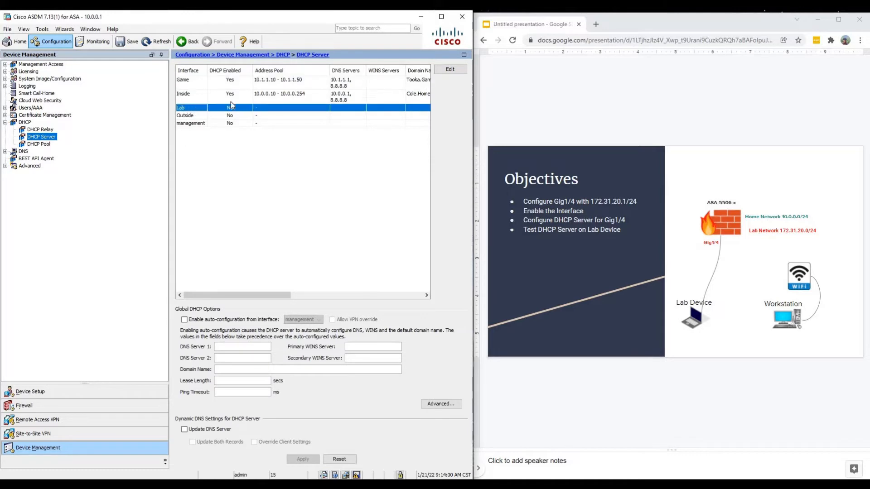
click(447, 71)
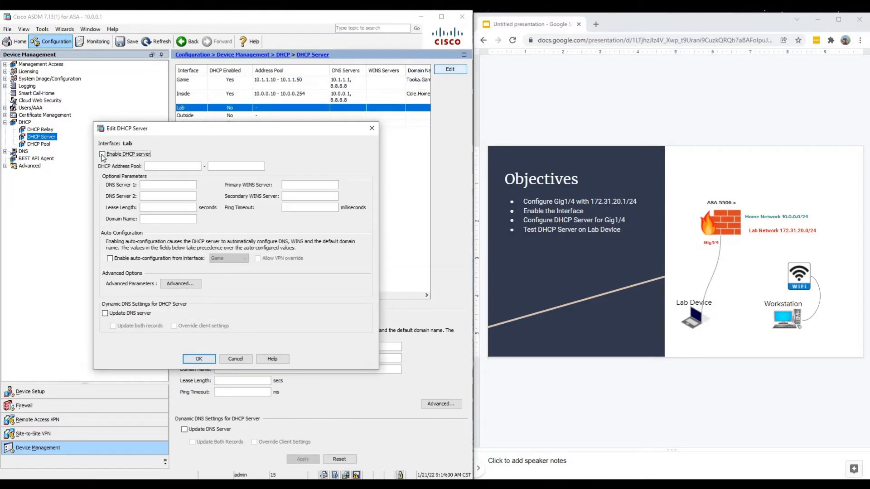
click(102, 155)
click(152, 166)
text(172.31.20.10)
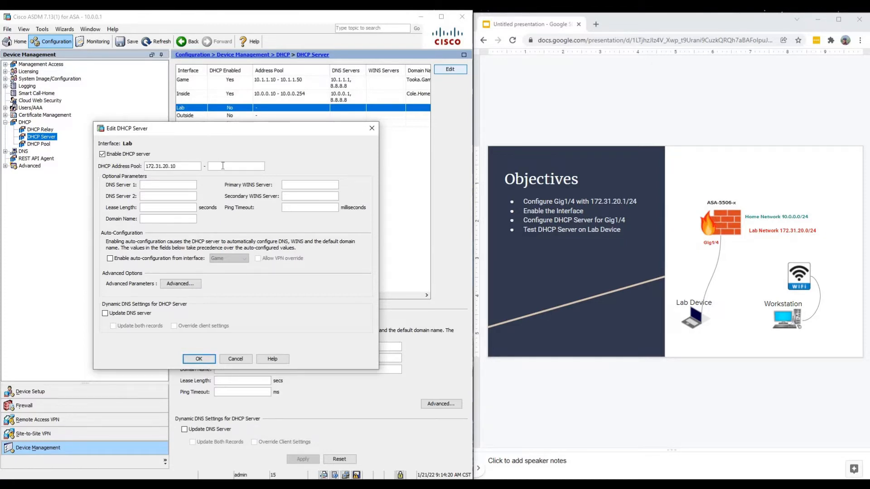
click(222, 166)
text(172.31.20.30)
Step: Set the Lab DHCP server's DNS Server 1 to 172.31.20.1 and DNS Server 2 to 8.8.8.8
drag(176, 167, 135, 165)
key(ctrl+c)
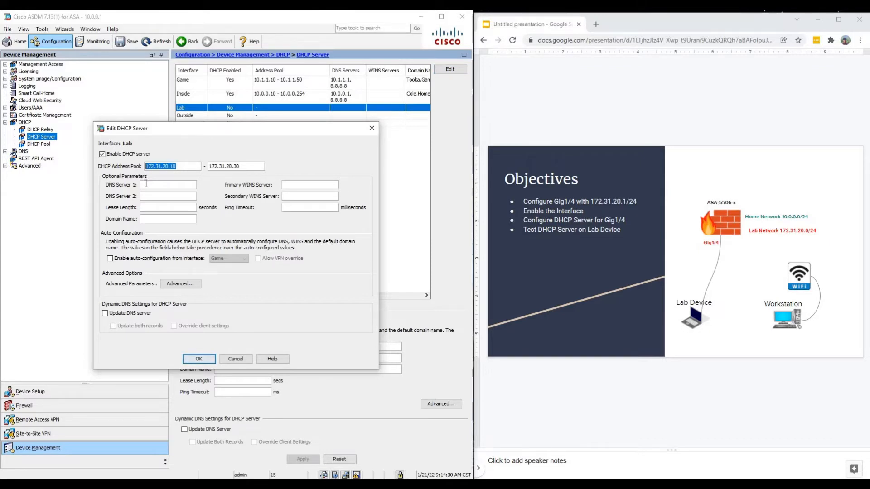
click(146, 184)
key(ctrl+v)
key(BackSpace)
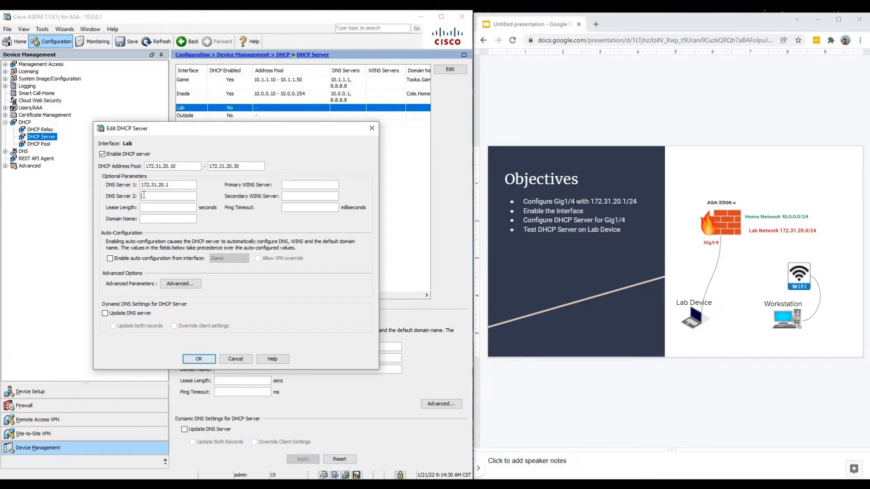
text(8.8.8.8)
Step: Set the Lab DHCP lease length to 86400 seconds and the domain name to Cole.Lab, and apply the settings
click(158, 208)
text(86400)
text(Cole.L)
text(ab)
click(200, 360)
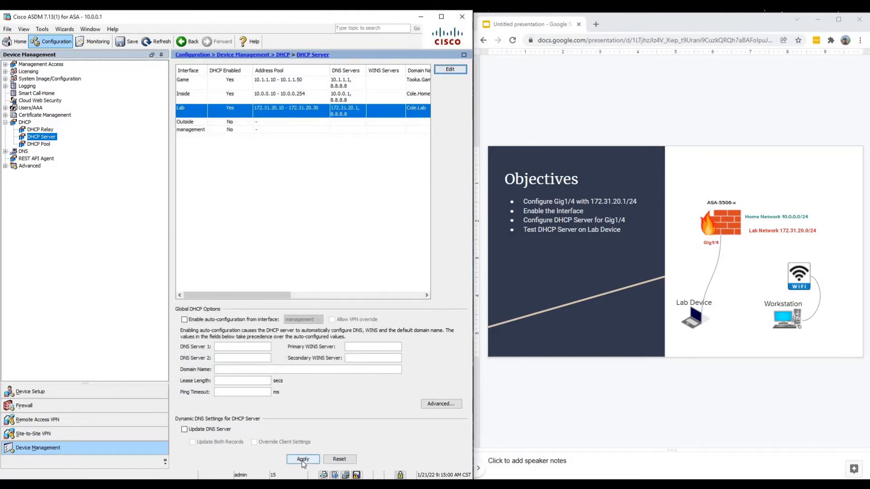
click(302, 459)
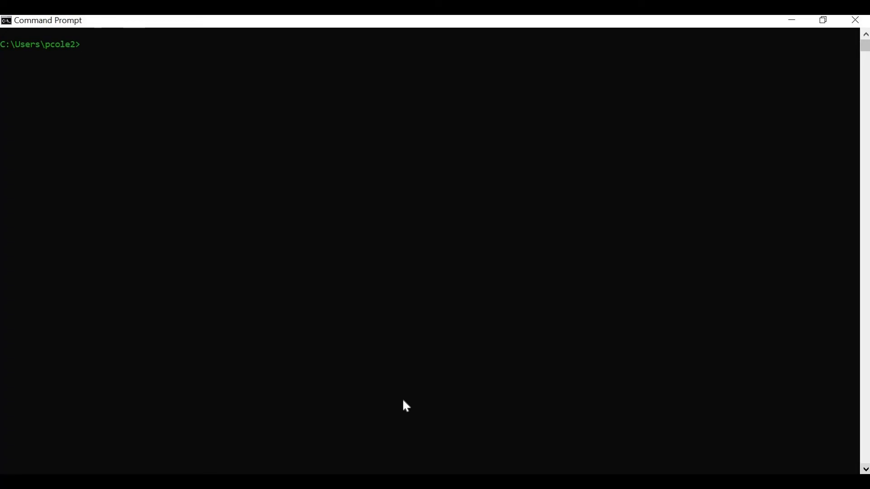
Step: Check the lab device's IP configuration with ipconfig in Command Prompt, and clear the output
text(ipconfig)
key(Return)
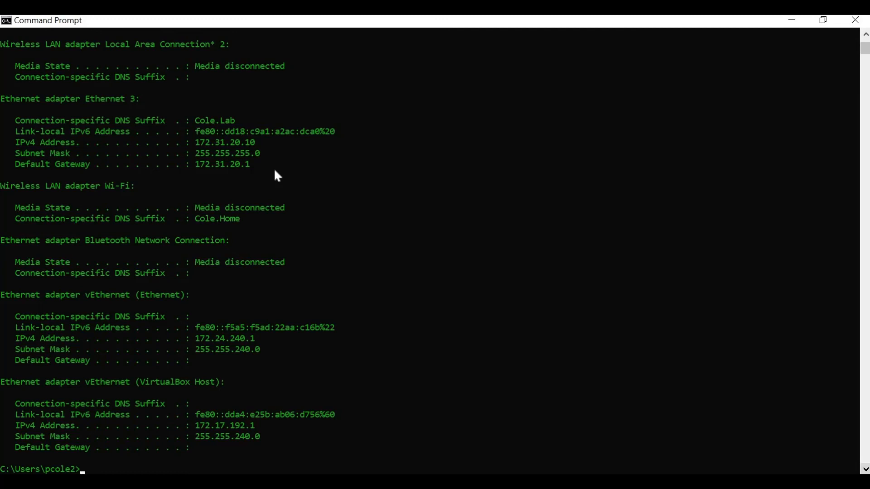
text(cls)
key(Return)
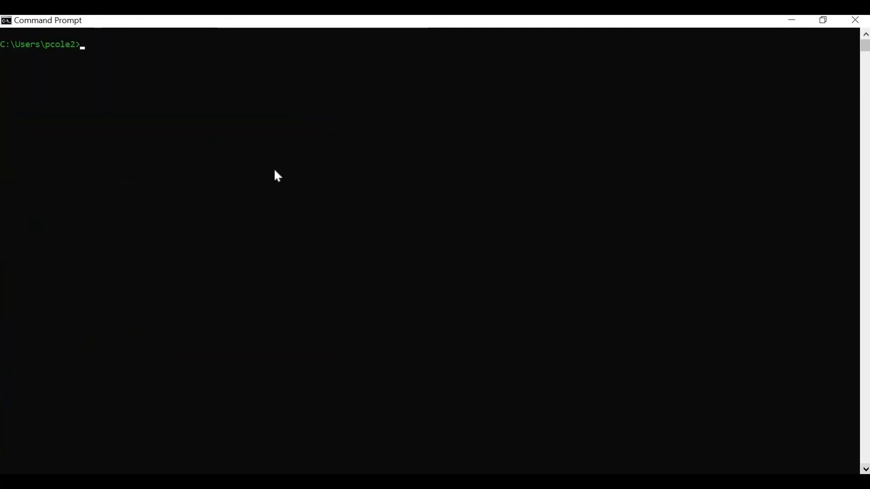
Step: Test the lab device's internet connectivity by pinging 8.8.8.8, ford.com and cnn.com
text(ping 8.8.8.8)
key(Return)
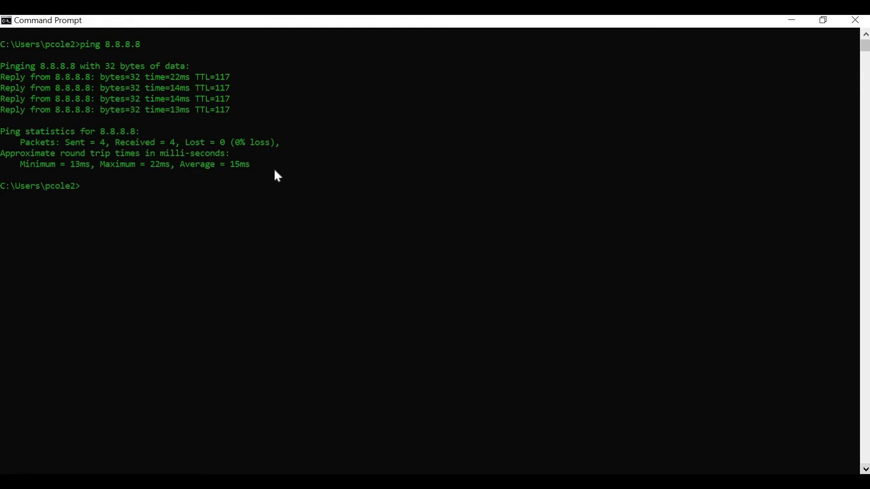
text(ping ford.com)
key(Return)
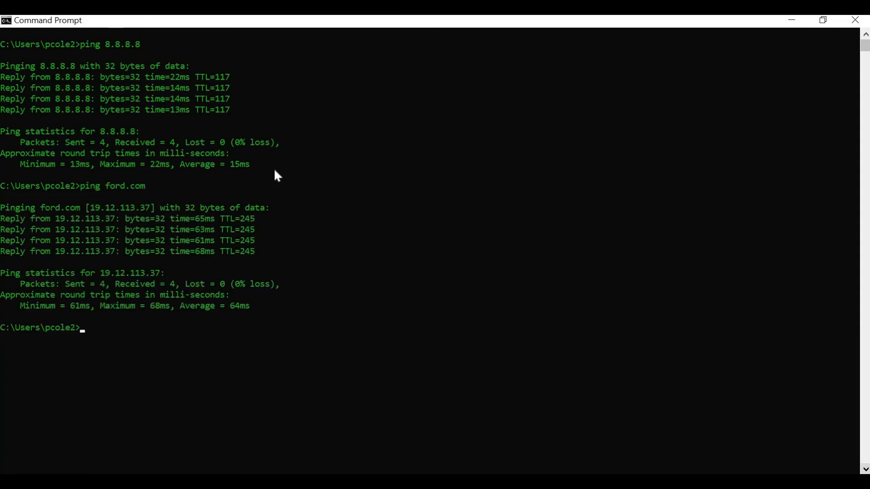
text(ping cnn.com)
key(Return)
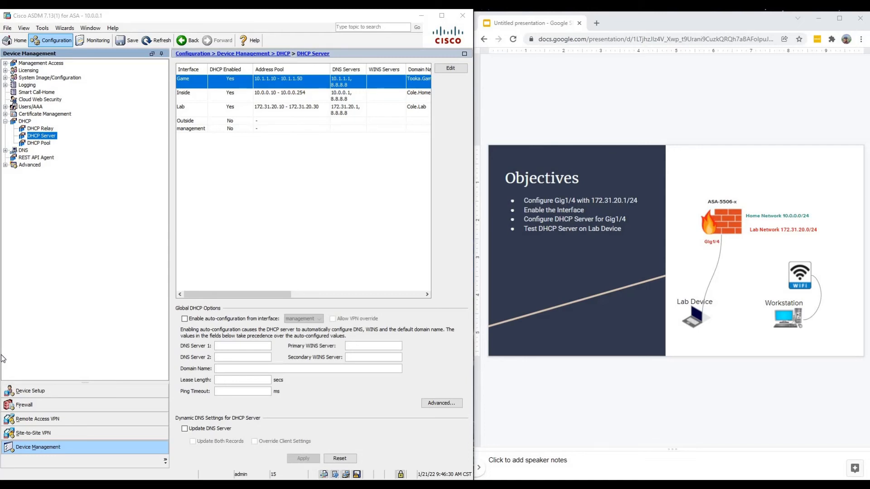
Step: Switch back to ASDM and find the lab device's 172.31.20.10 lease in the monitored DHCP Server Table
click(88, 43)
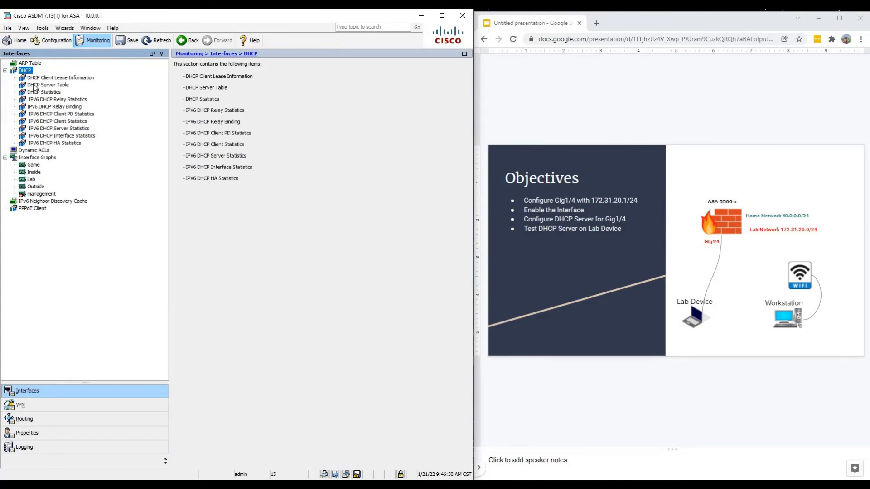
click(48, 84)
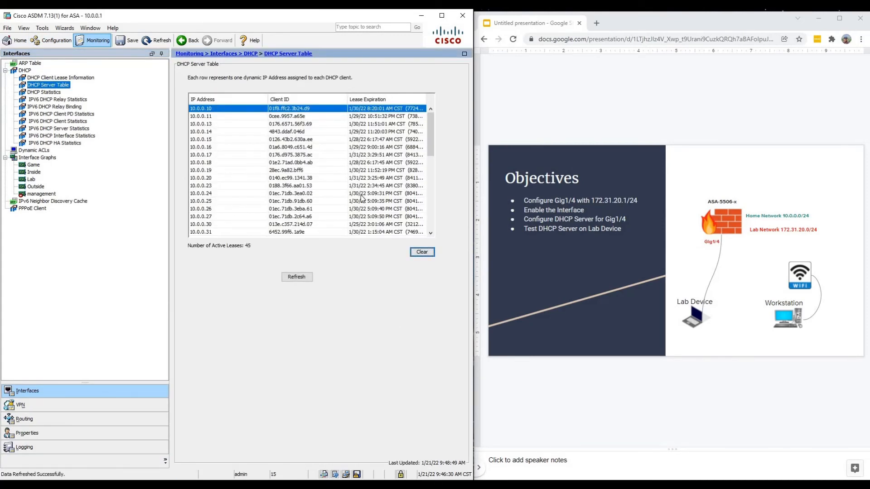
scroll(359, 203, down, 2)
scroll(358, 203, down, 5)
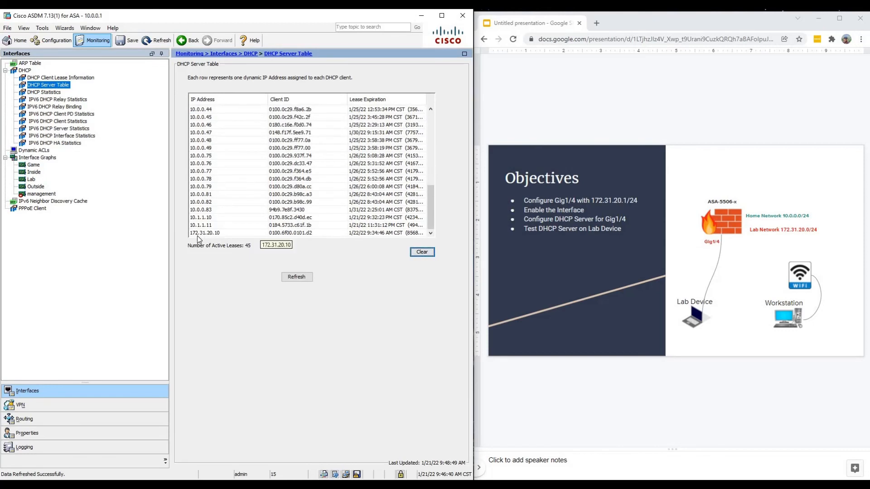
click(194, 233)
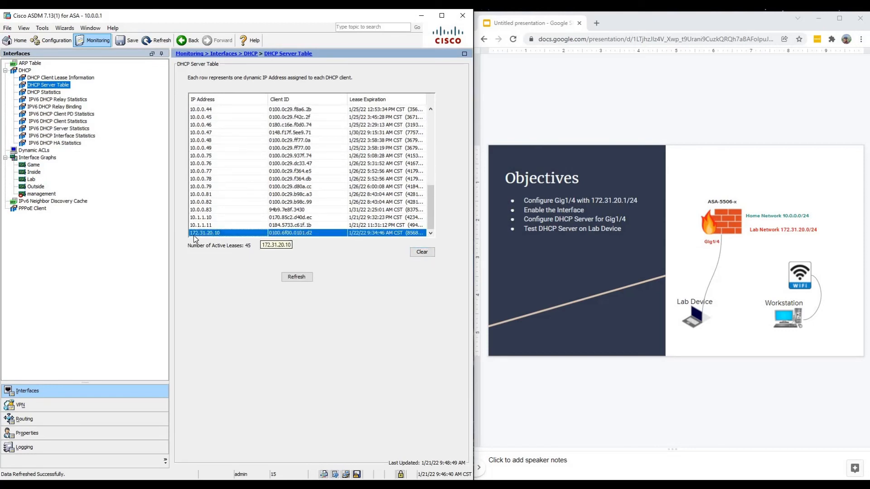